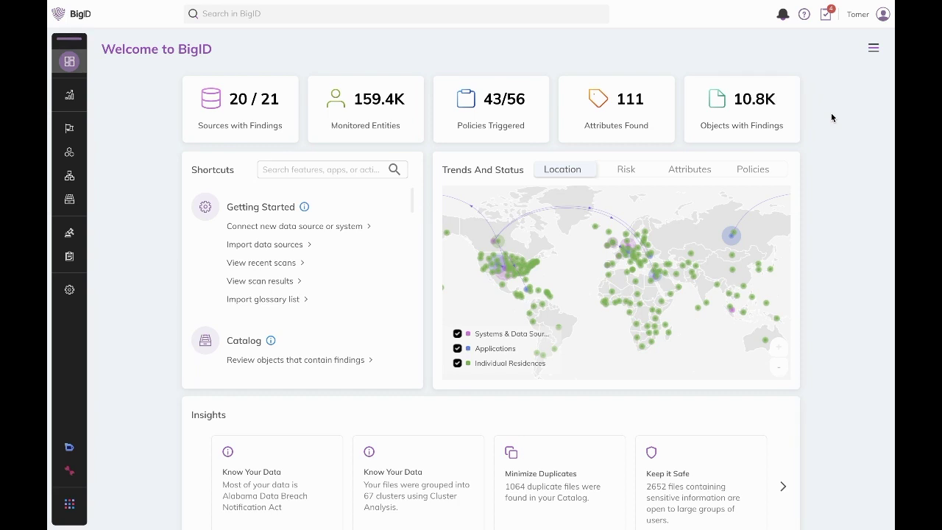
Step: Open Dashboard Manager under Reports and preview the Add Dashboard templates without creating one
mouse_move(78, 238)
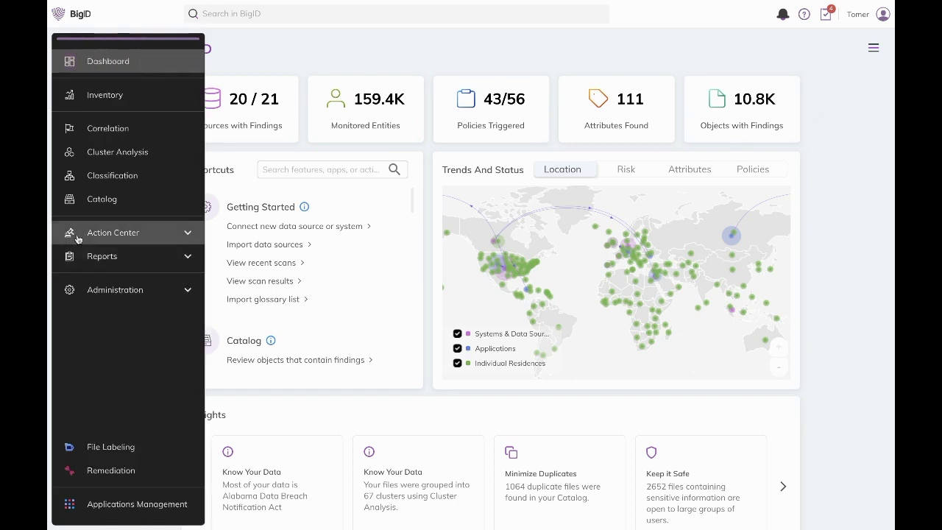
left_click(186, 257)
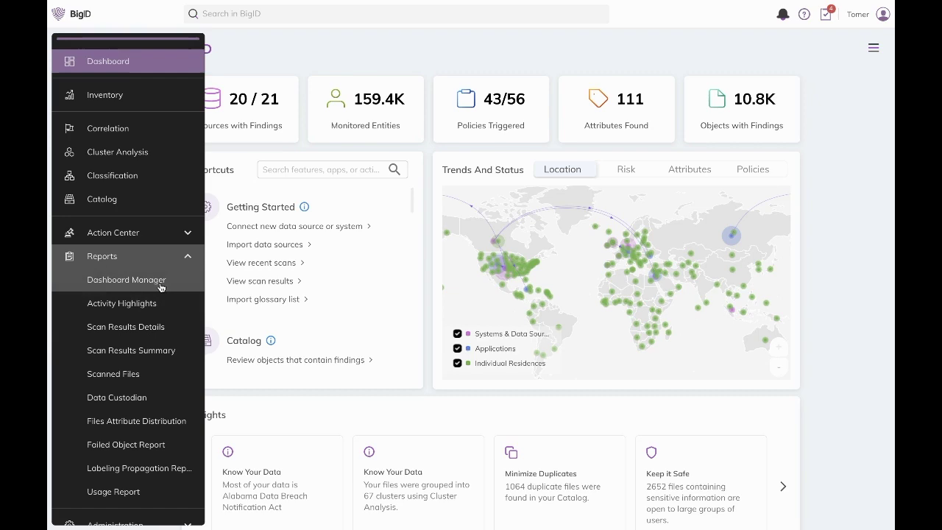
left_click(129, 279)
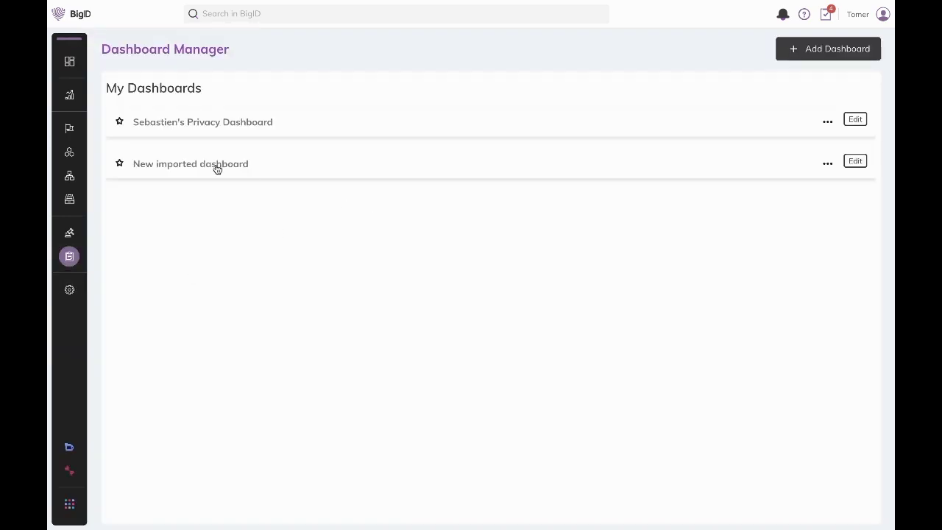
left_click(832, 50)
left_click(439, 241)
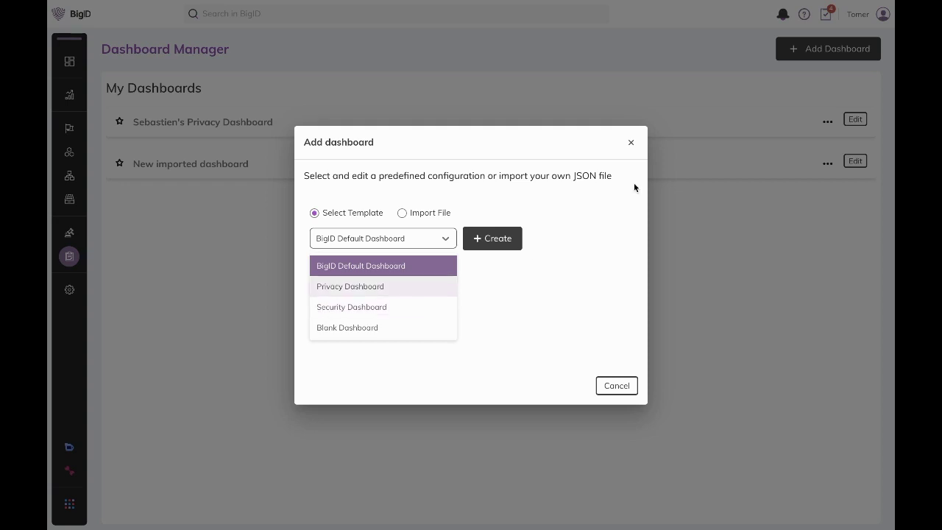
left_click(631, 142)
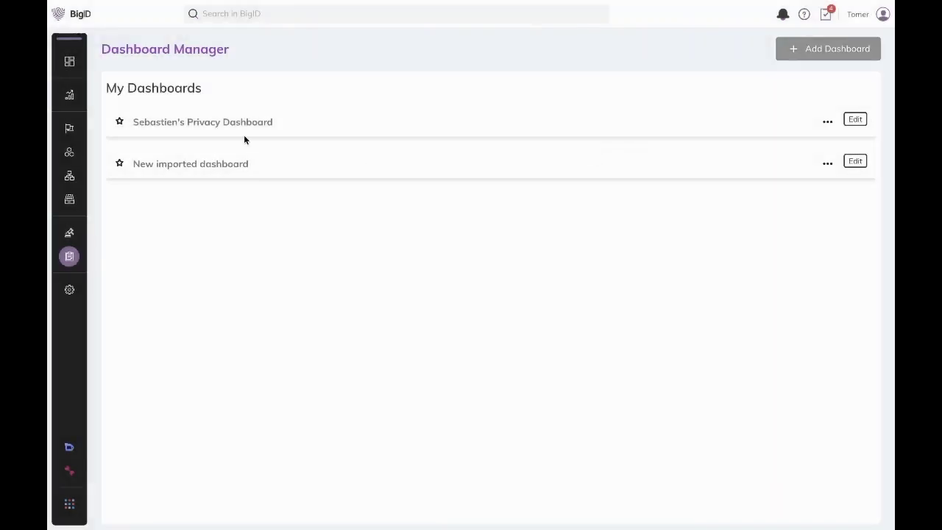
Step: Open 'New imported dashboard' to view its sensitive-files and classified-versus-unclassified widgets
left_click(146, 171)
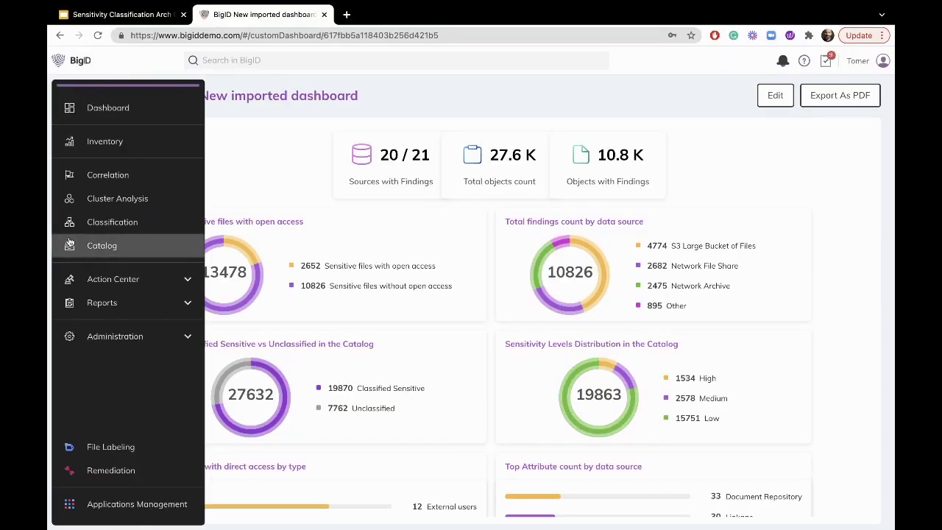
Step: Open the Catalog, collapse its summary charts and clear the current query
left_click(83, 245)
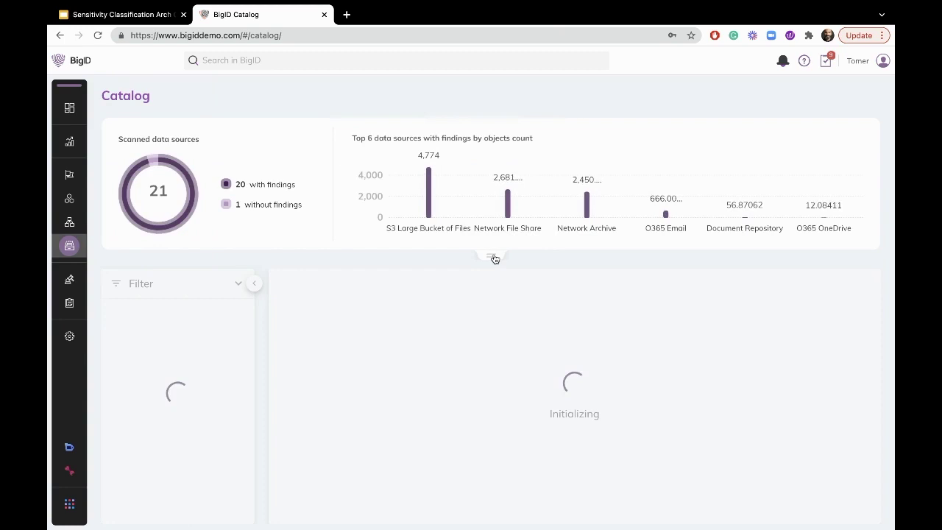
left_click(491, 254)
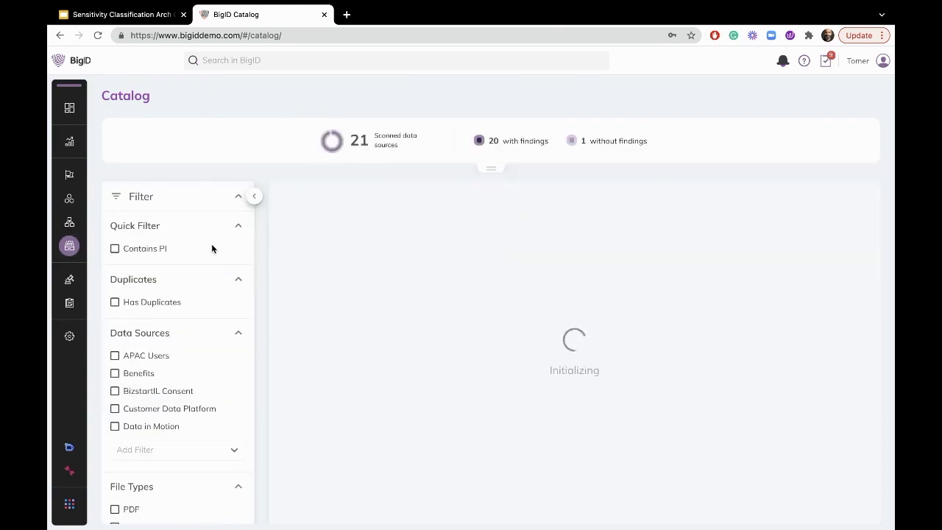
left_click(684, 196)
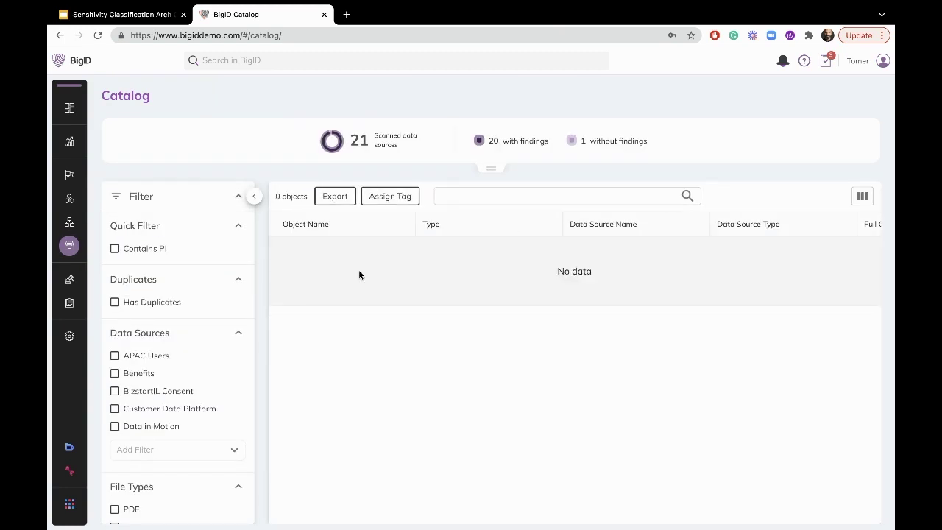
scroll(165, 332, "down", 5)
scroll(187, 411, "down", 5)
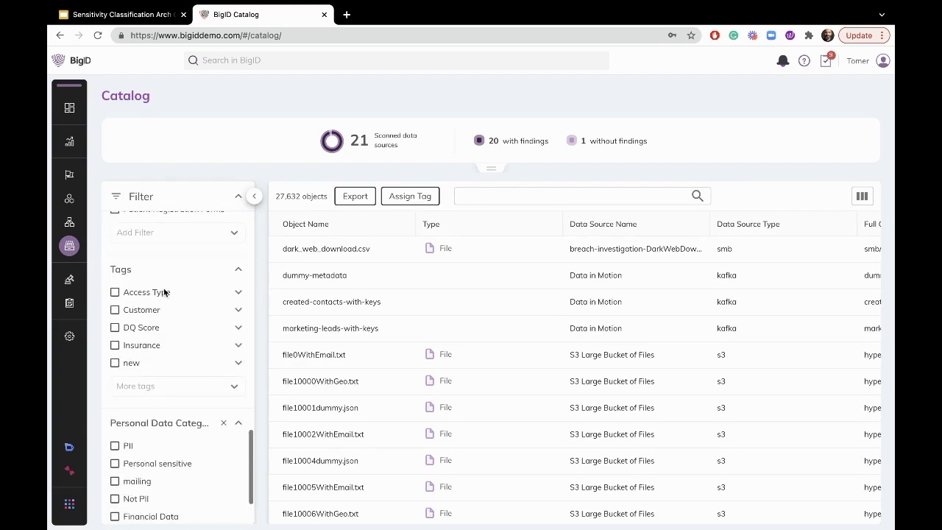
Step: Filter the catalog to Sen.Priority P1 only and open the CUSTOMERS object's details
left_click(234, 387)
scroll(178, 456, "down", 2)
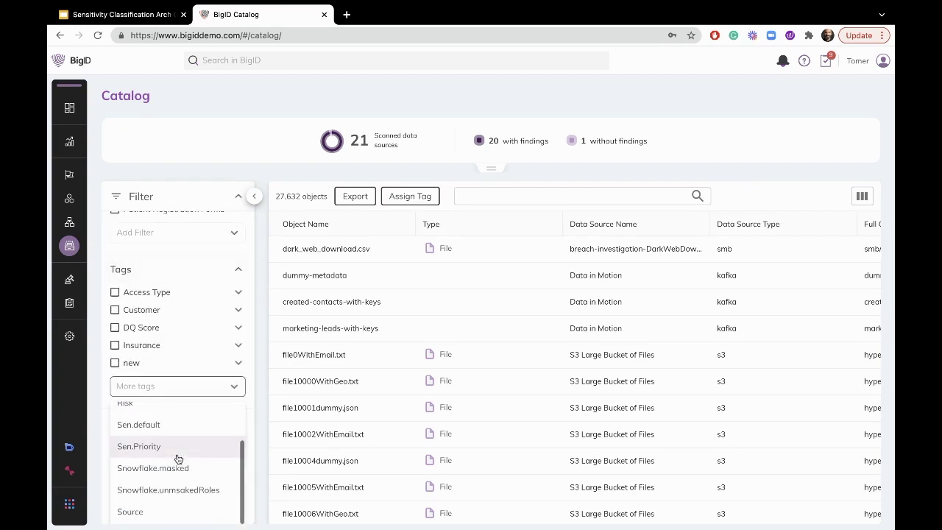
left_click(134, 441)
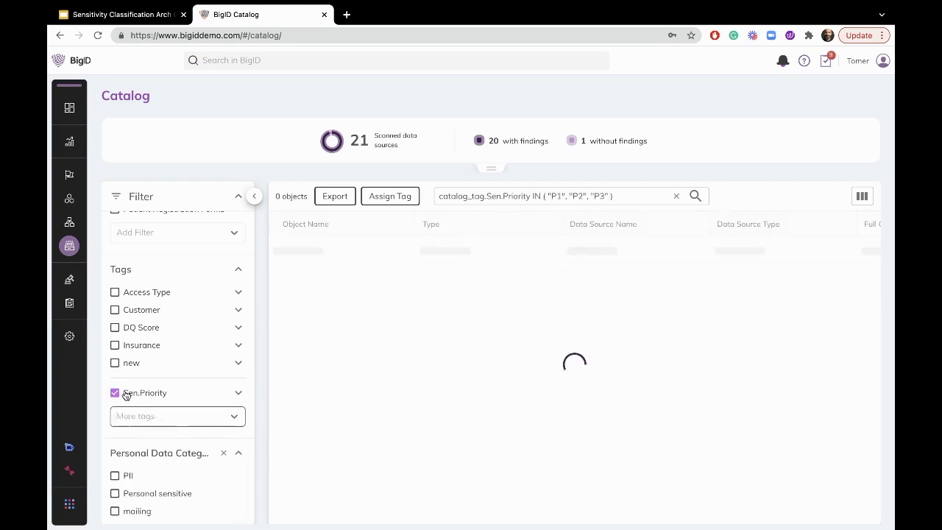
left_click(239, 398)
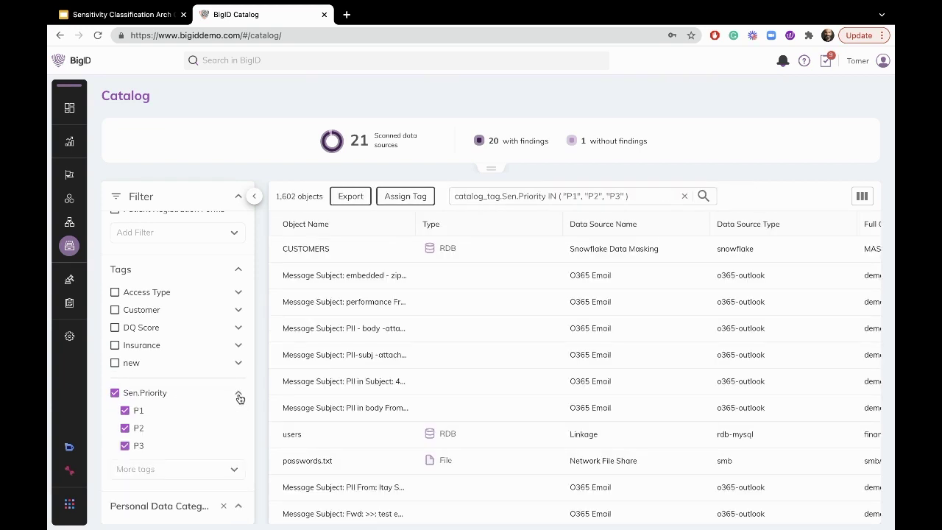
left_click(125, 446)
left_click(125, 427)
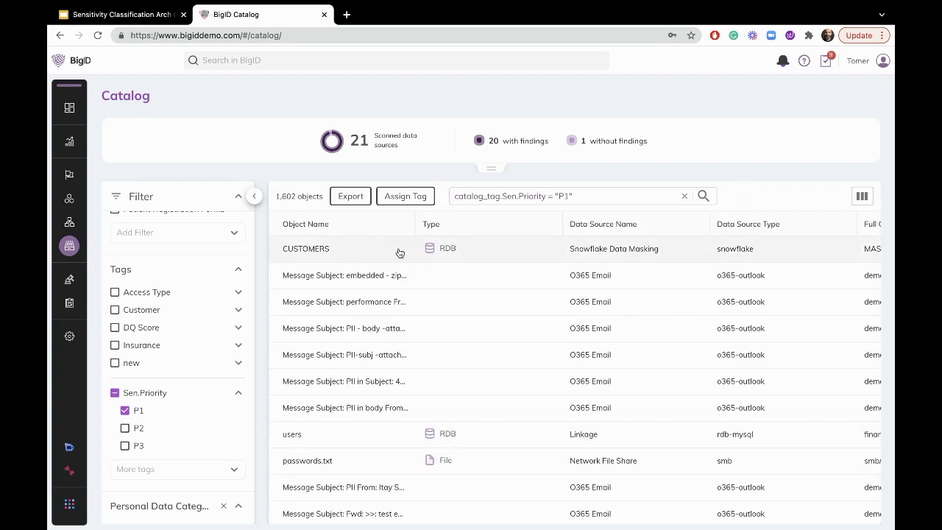
left_click(400, 252)
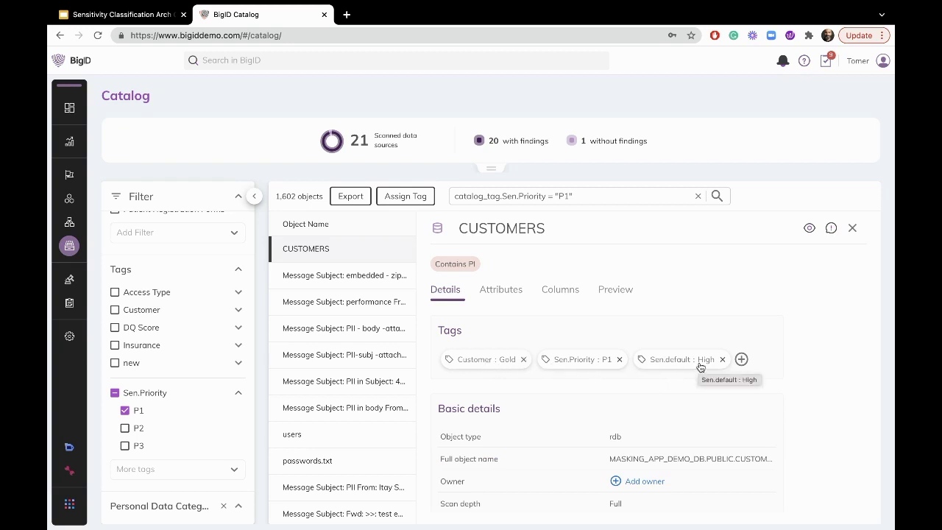
Step: Open the Sensitivity Classification settings under Administration
mouse_move(66, 331)
left_click(110, 335)
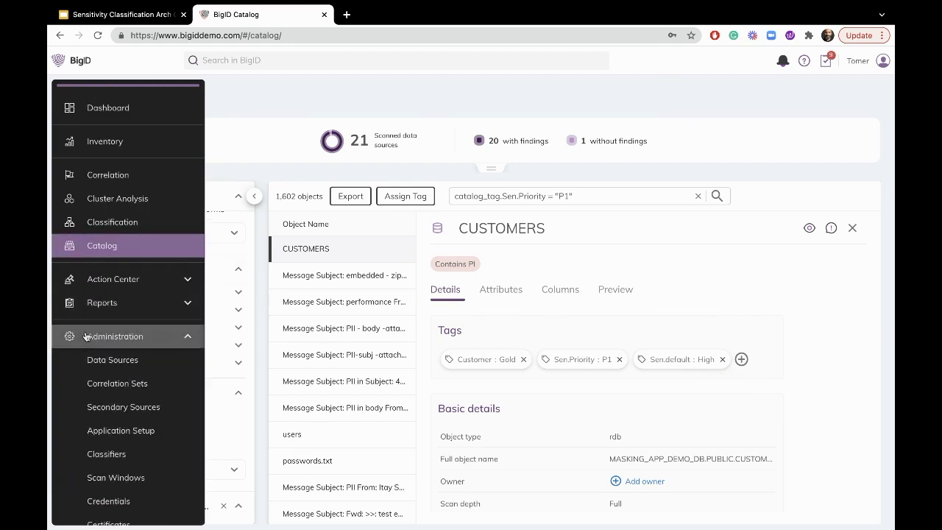
scroll(135, 410, "down", 2)
scroll(135, 410, "down", 4)
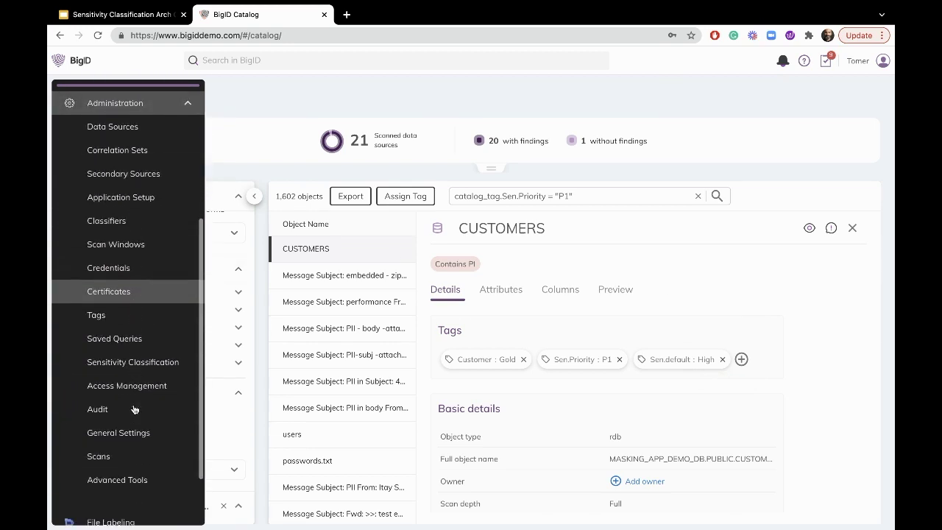
left_click(141, 364)
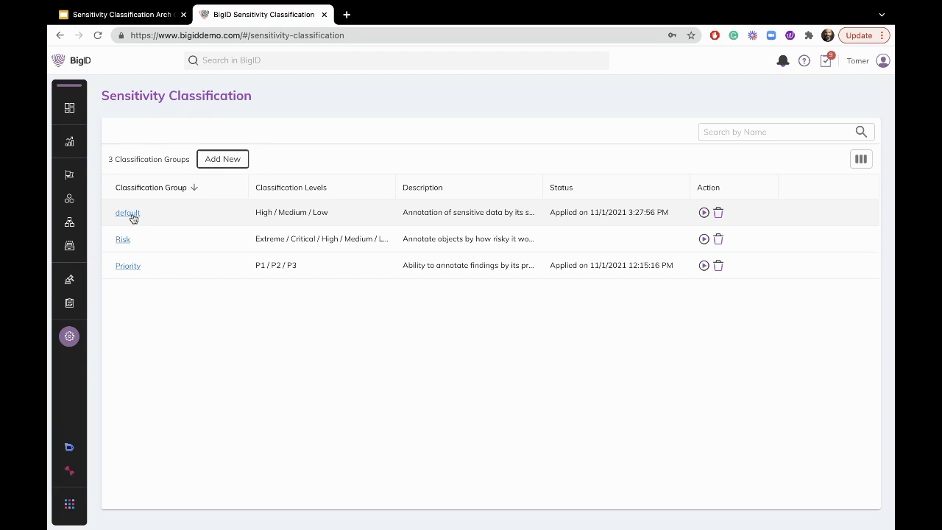
Step: Edit the default classification group and reveal the High level's classifier query
left_click(131, 213)
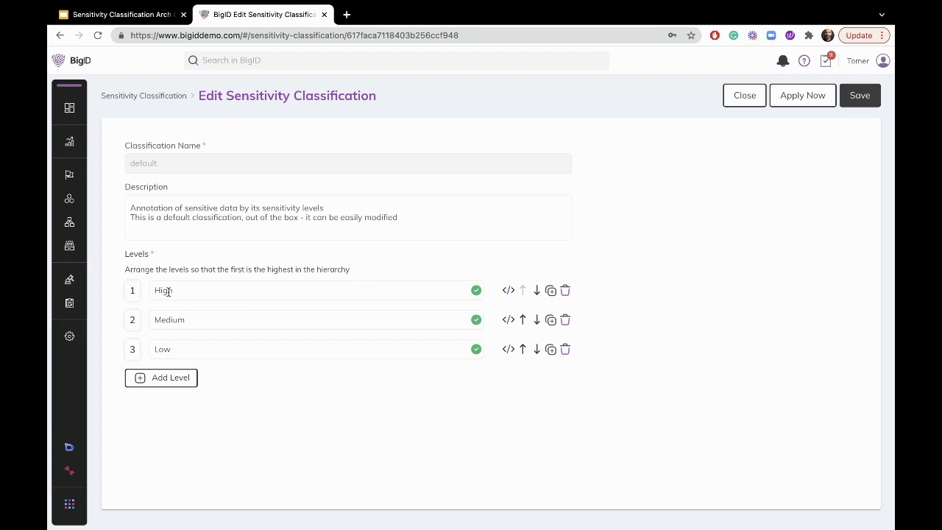
left_click(508, 290)
scroll(230, 393, "down", 1)
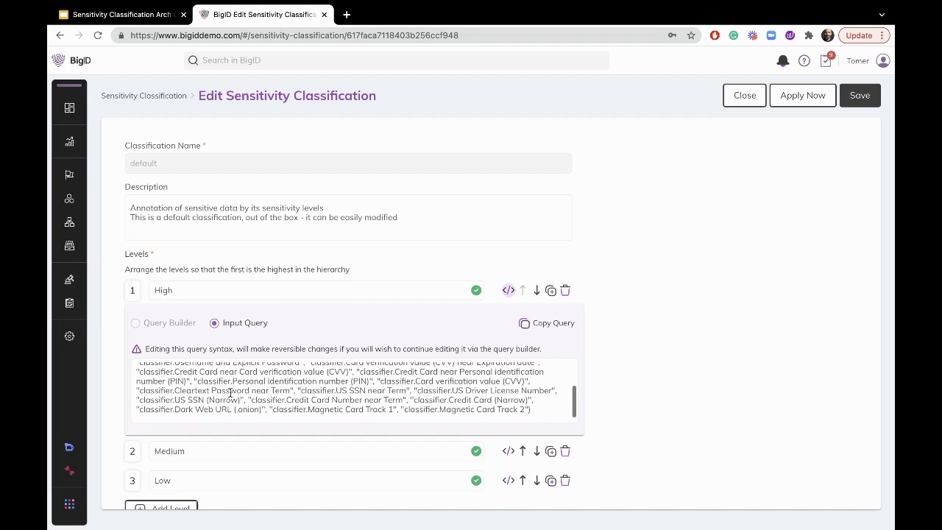
scroll(230, 393, "up", 1)
scroll(308, 432, "down", 1)
scroll(307, 339, "up", 1)
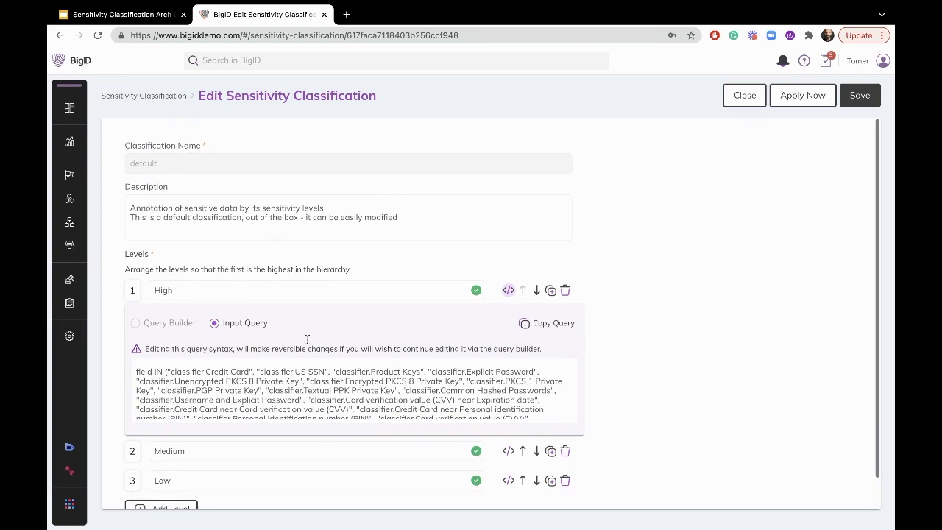
scroll(205, 475, "down", 1)
Step: Add a throwaway level 4 named 'hh', then delete it
left_click(191, 475)
scroll(262, 464, "down", 1)
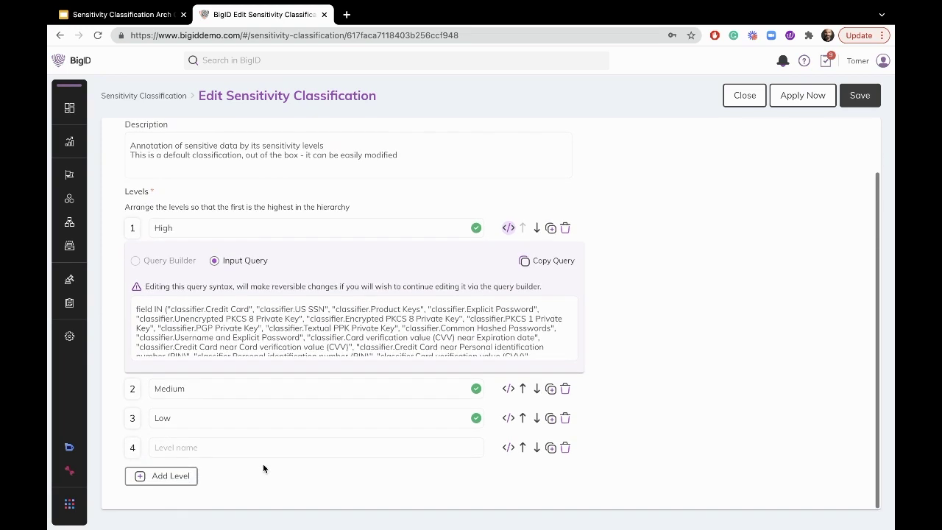
left_click(295, 439)
type("hh")
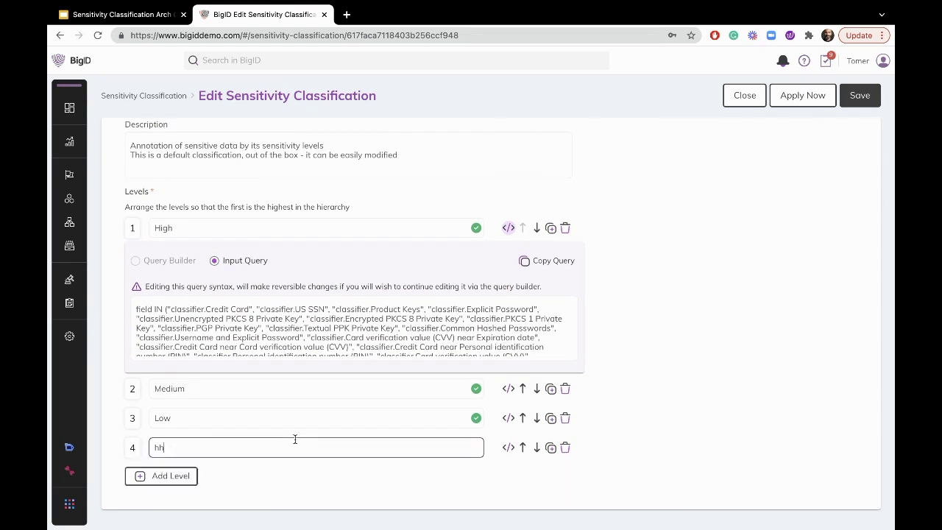
left_click(508, 447)
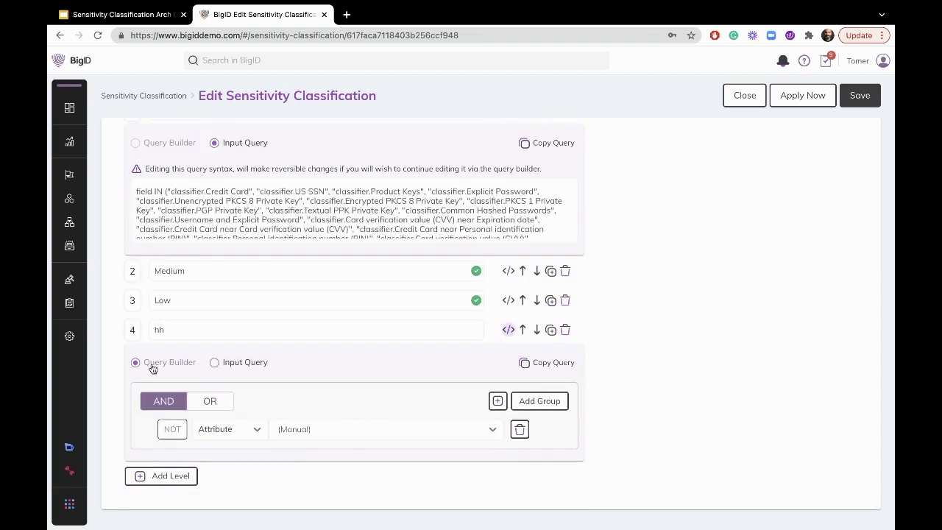
left_click(566, 331)
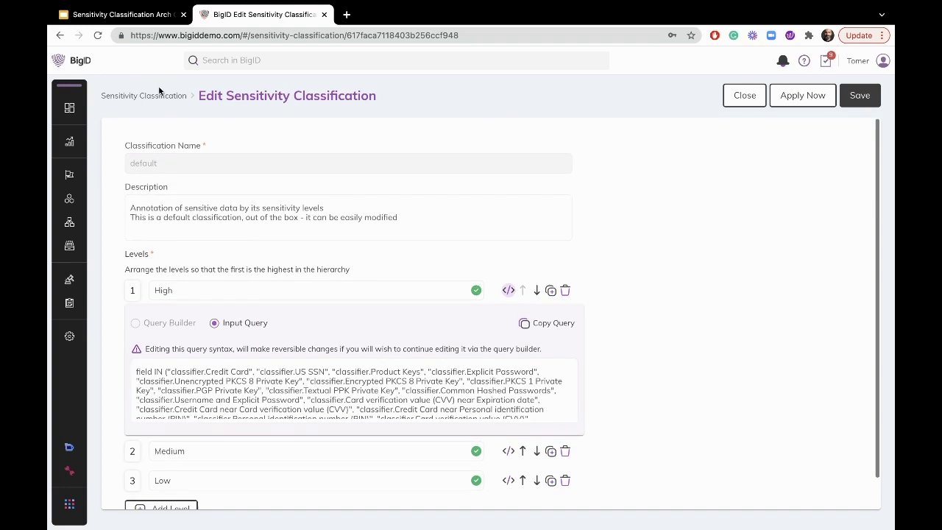
Step: Edit the Risk group, add an empty sixth level, and show Extreme's tokens/keys/passwords query
left_click(158, 95)
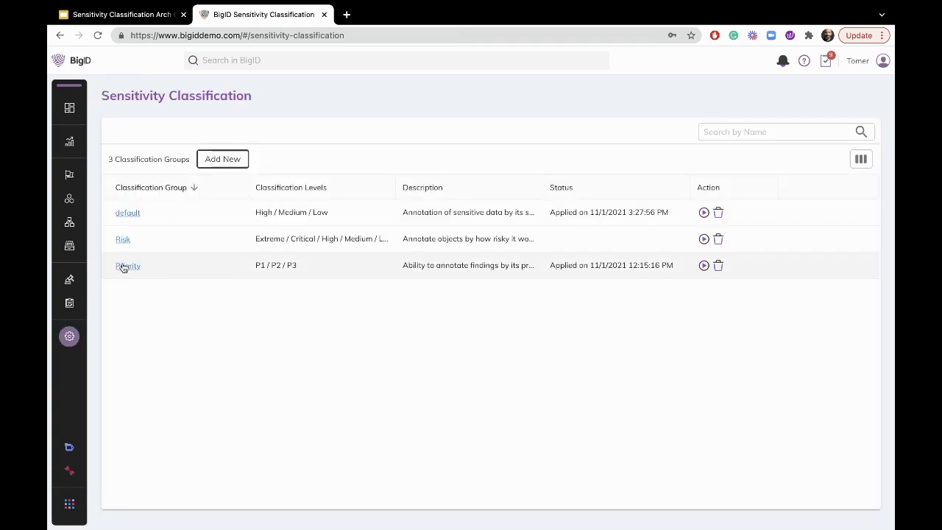
left_click(123, 240)
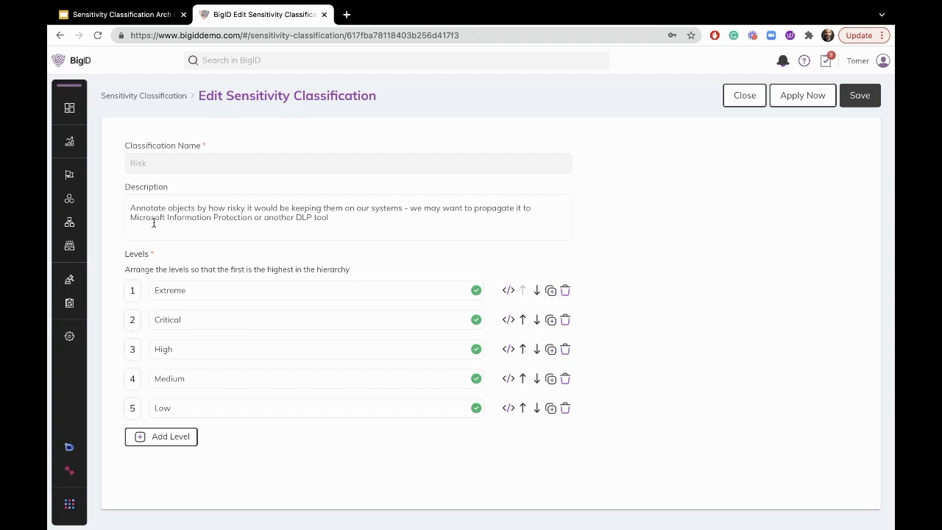
left_click(176, 436)
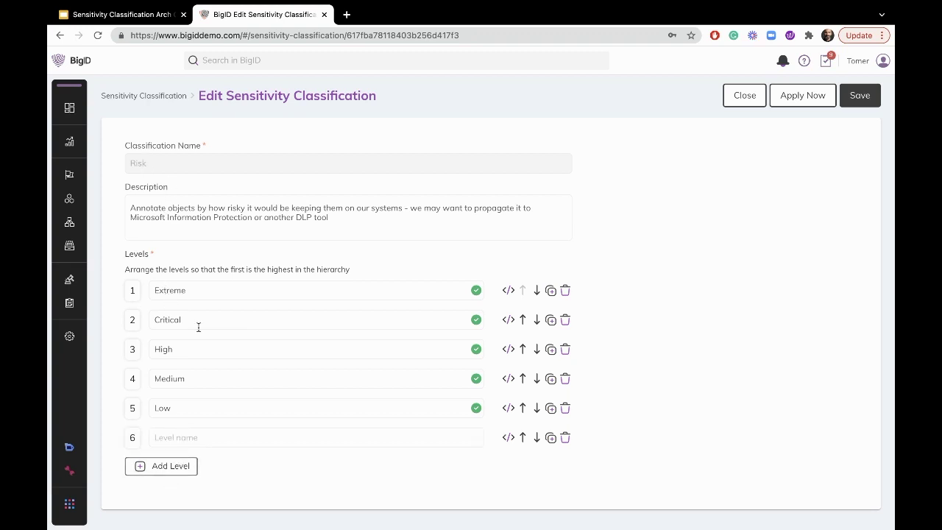
left_click(508, 290)
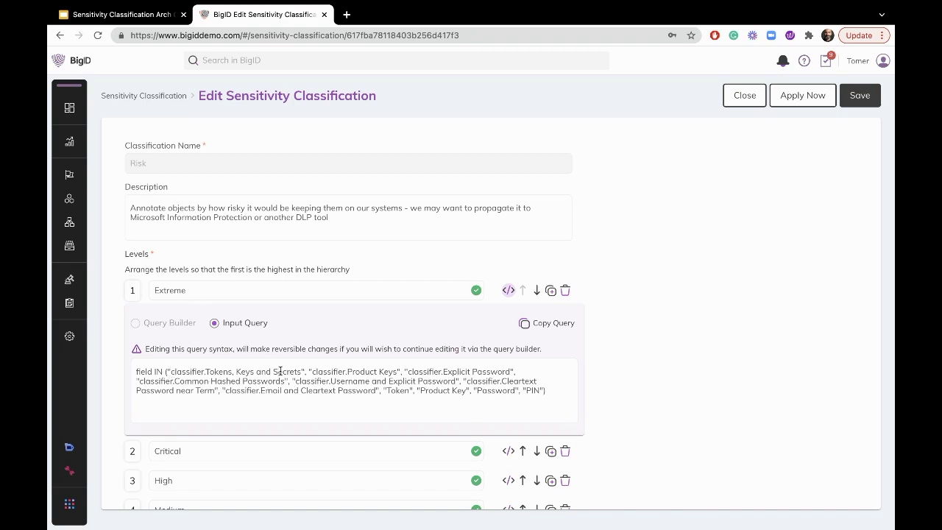
Step: Collapse Extreme's query, expand Medium's conditions, and add a nested AND group to them
left_click(507, 290)
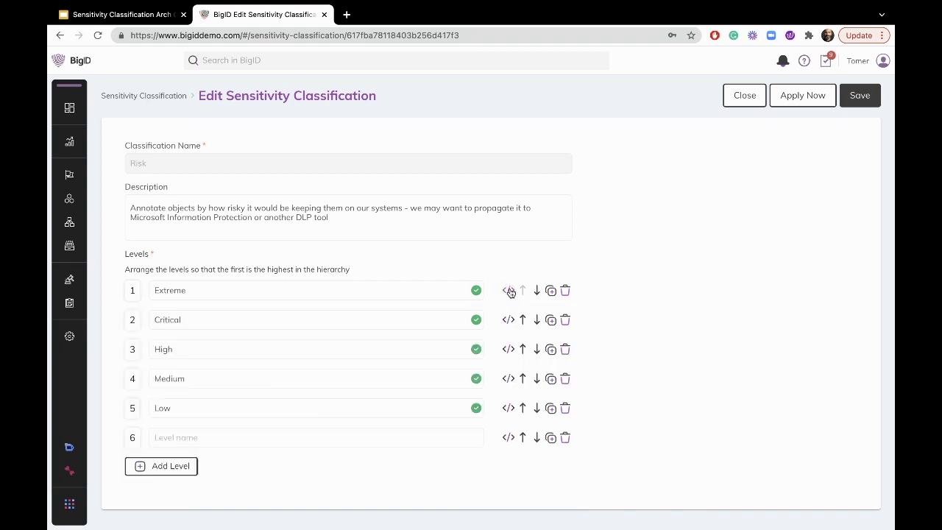
left_click(508, 409)
left_click(508, 409)
left_click(508, 379)
scroll(507, 388, "down", 5)
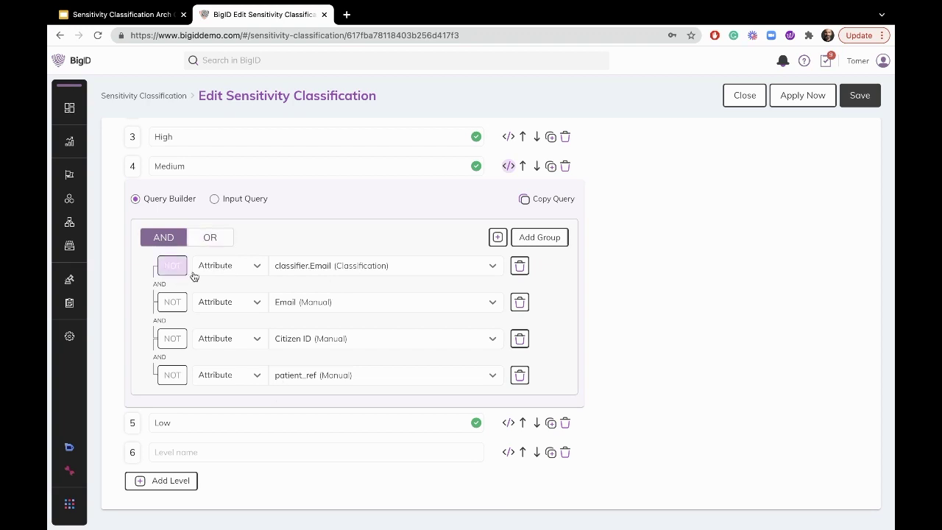
left_click(539, 241)
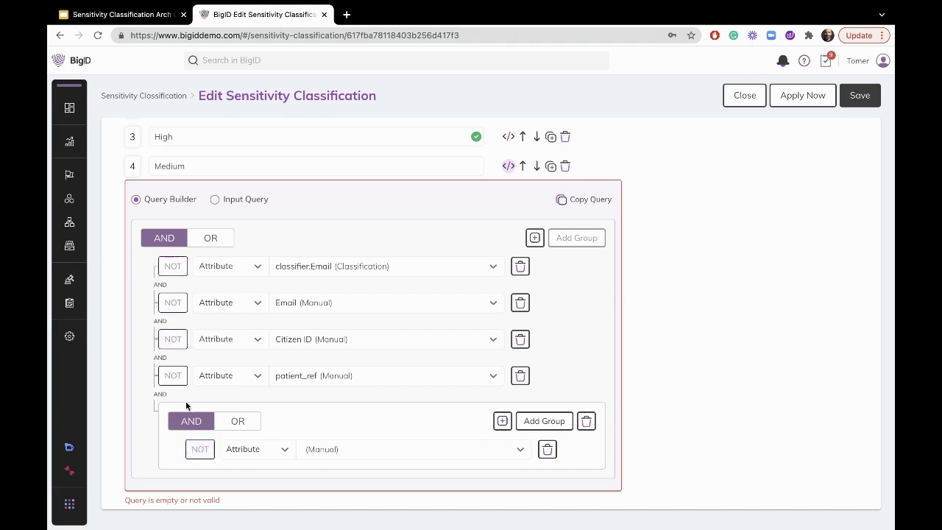
Step: Delete the empty nested group and compare Input Query with Query Builder, ending on Query Builder
left_click(587, 422)
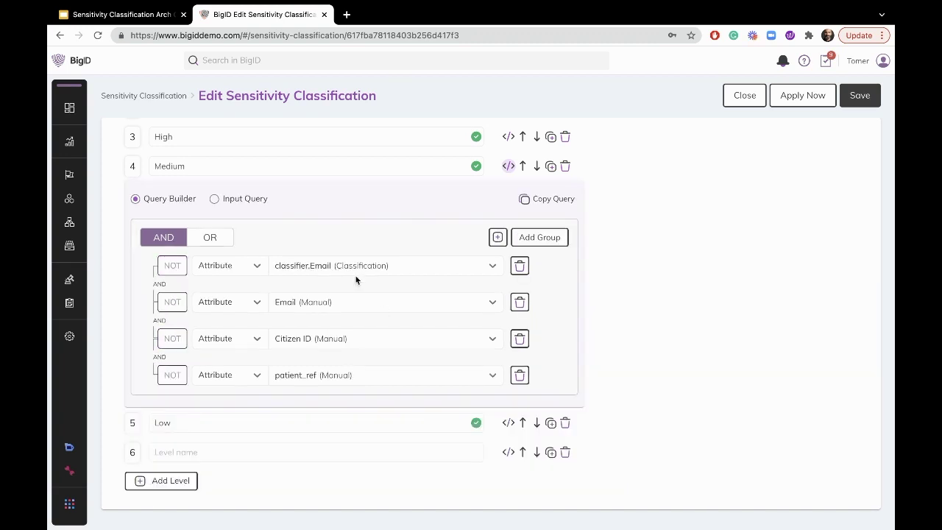
left_click(214, 201)
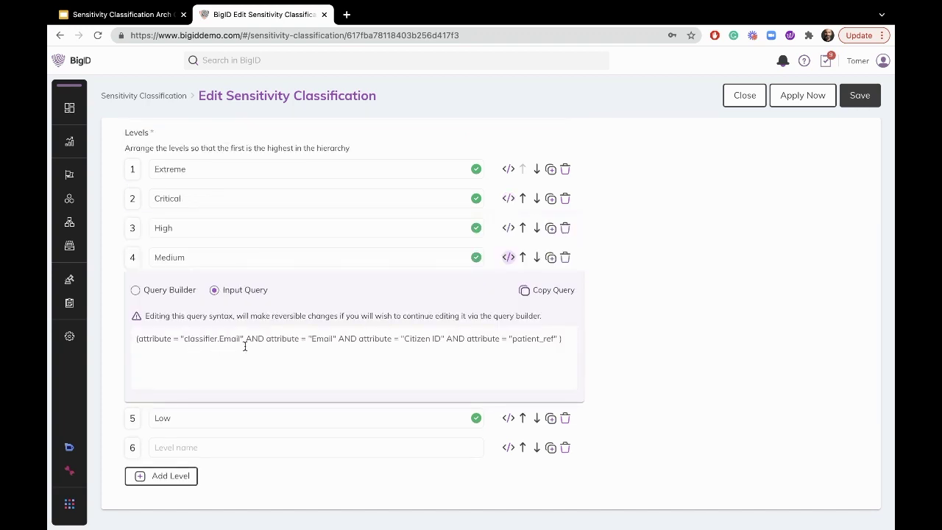
left_click(137, 290)
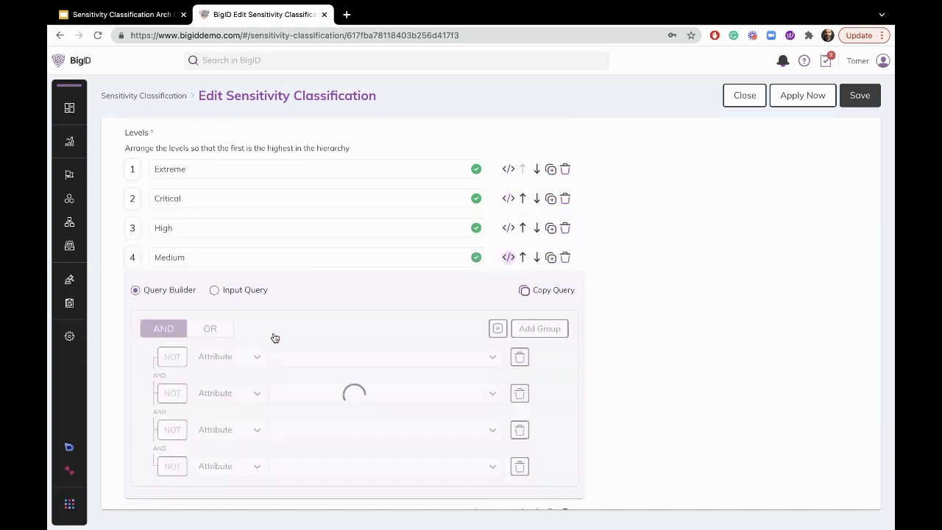
scroll(300, 302, "up", 1)
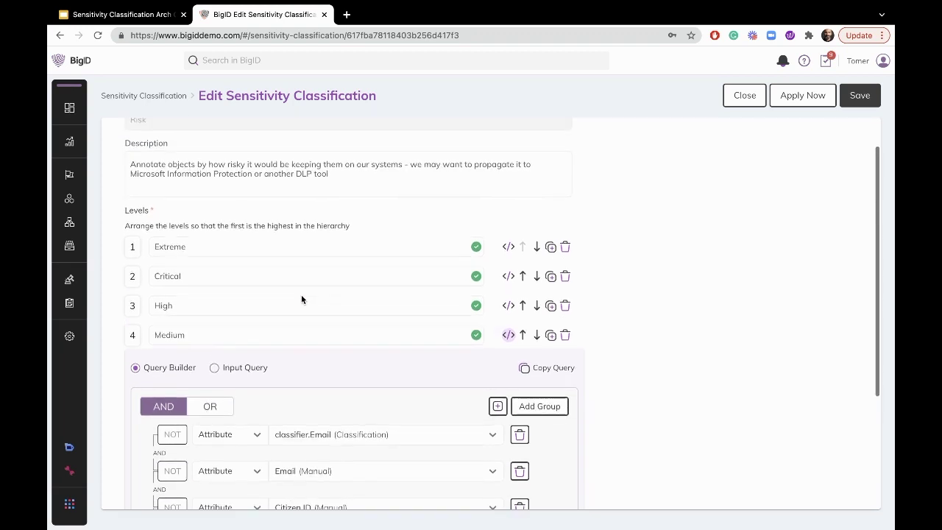
scroll(264, 371, "down", 1)
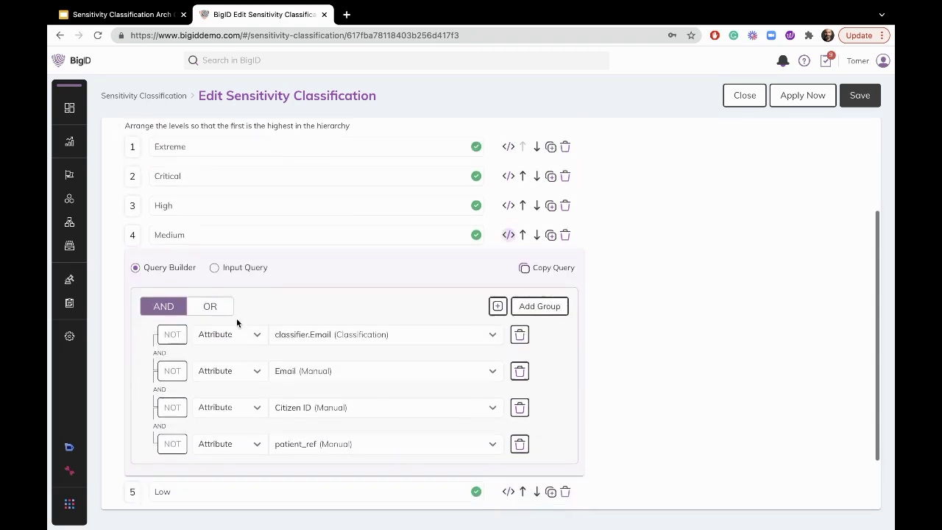
left_click(220, 278)
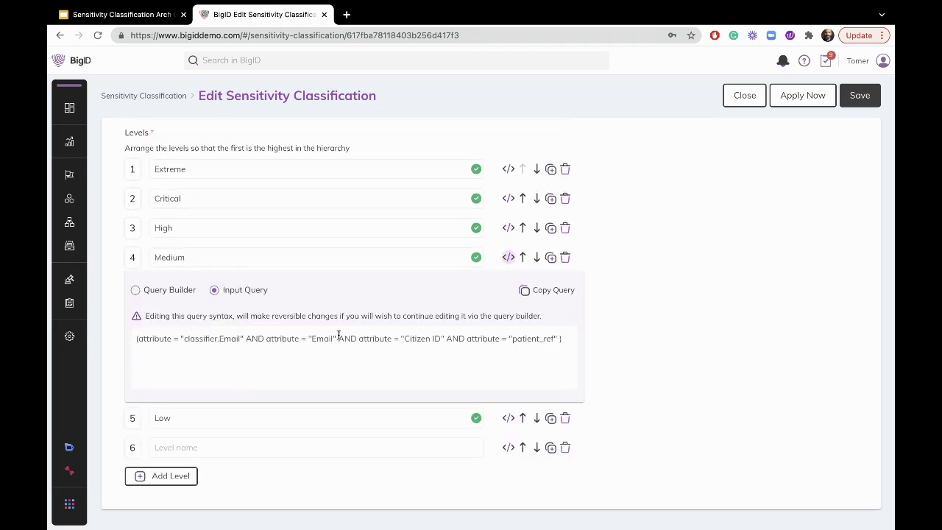
scroll(325, 338, "up", 1)
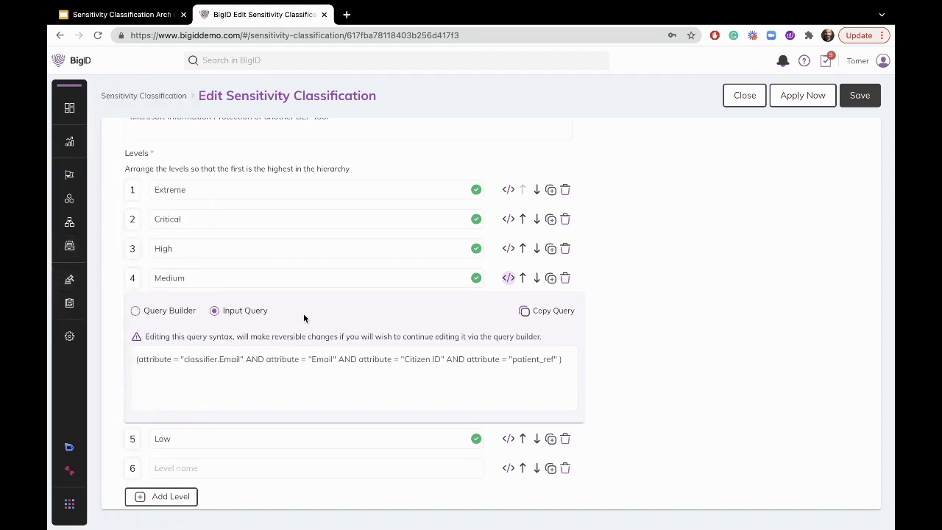
left_click(136, 311)
scroll(315, 255, "up", 2)
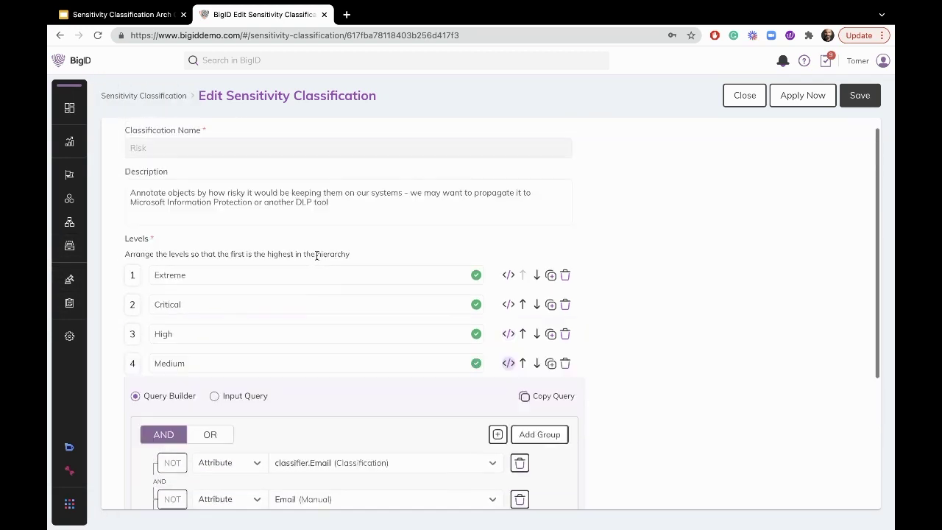
Step: Return to the classification group list and apply the default group, confirming with Apply
left_click(147, 96)
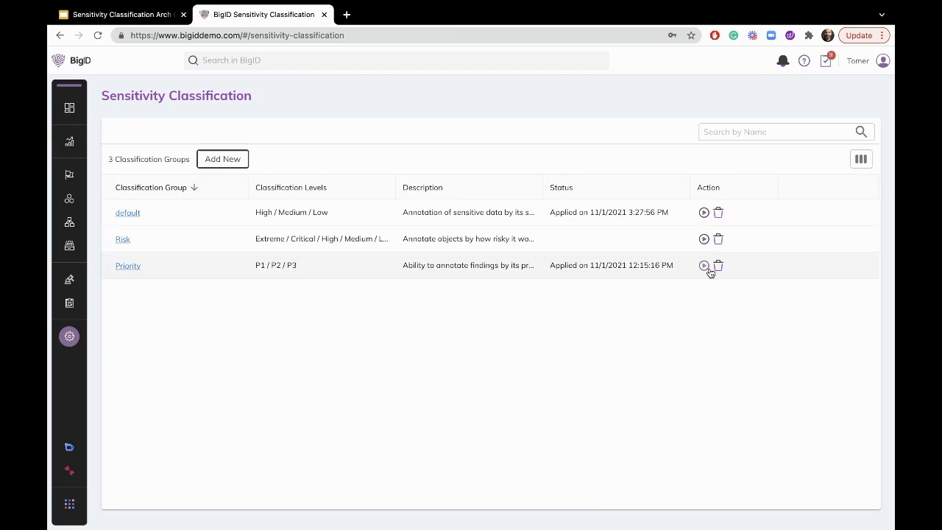
left_click(703, 212)
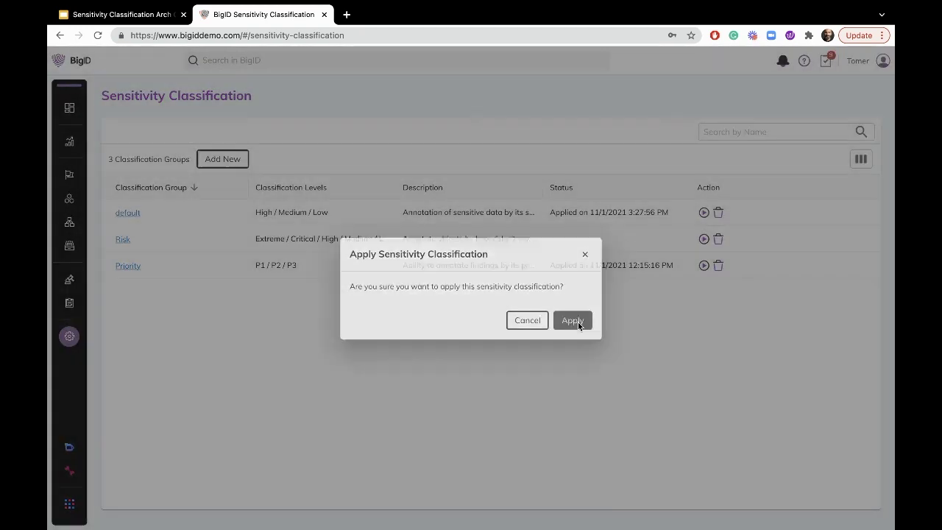
left_click(579, 321)
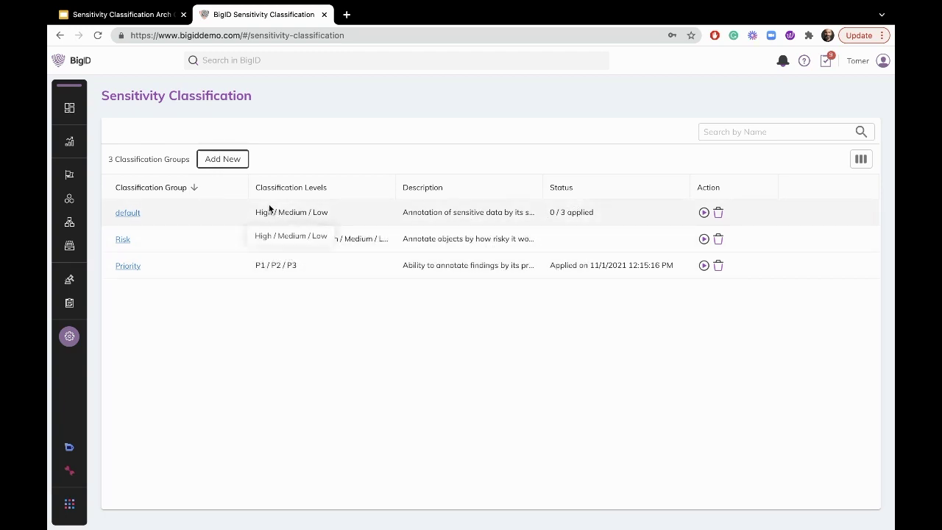
mouse_move(69, 278)
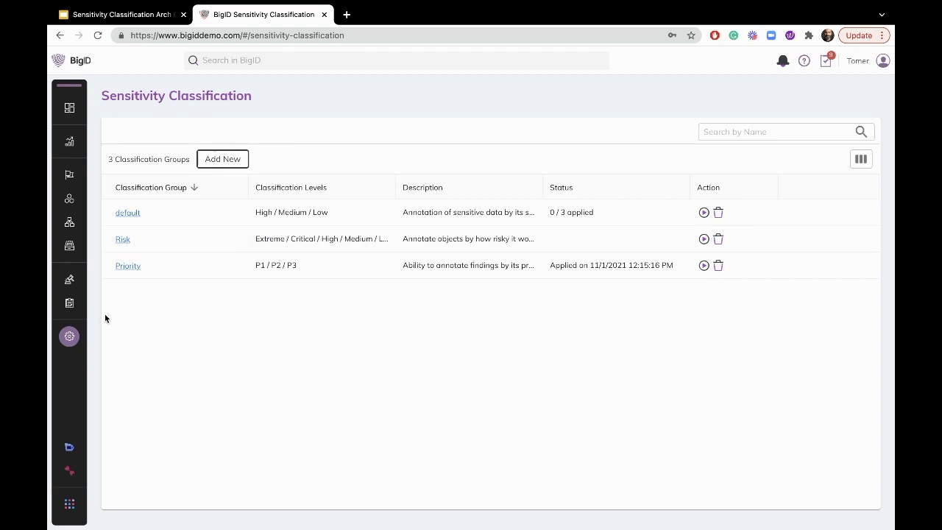
Step: Open Action Center > Actions and list the Policy category, showing Webhooks Site
mouse_move(72, 314)
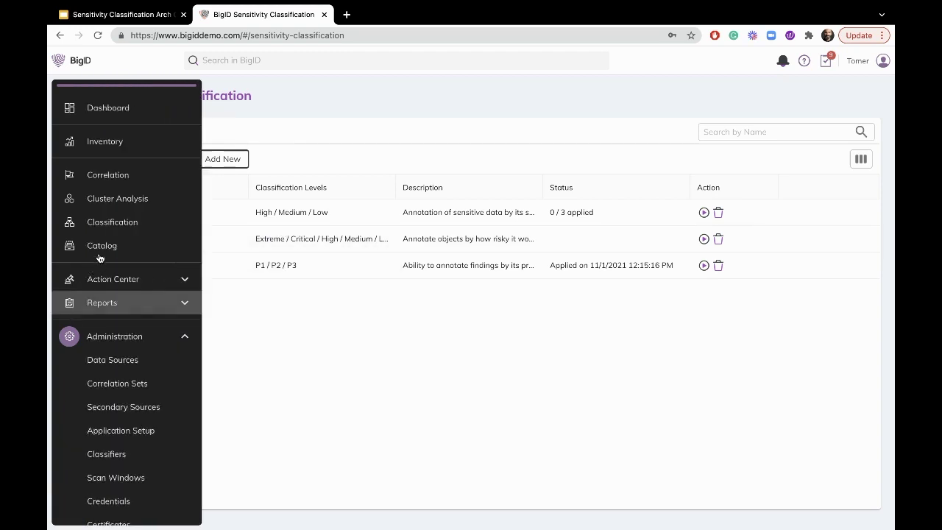
left_click(137, 303)
left_click(139, 302)
left_click(151, 279)
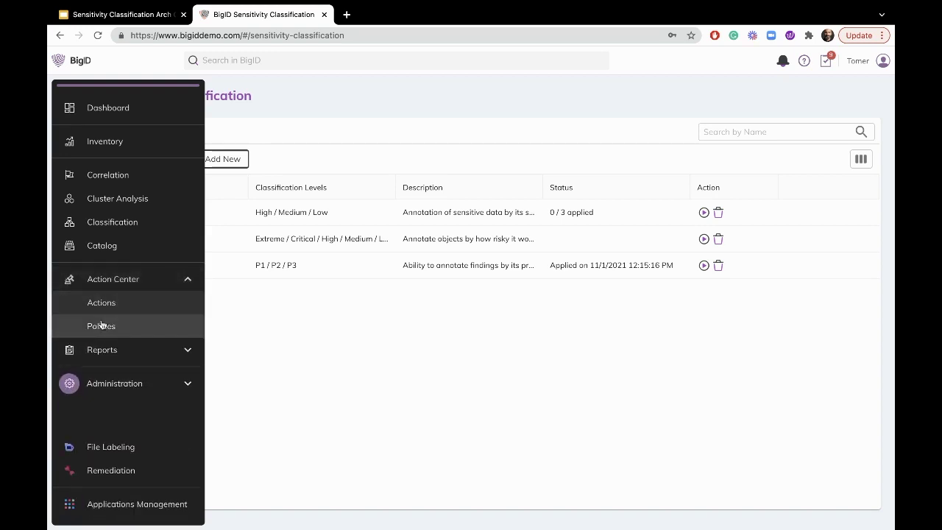
left_click(103, 326)
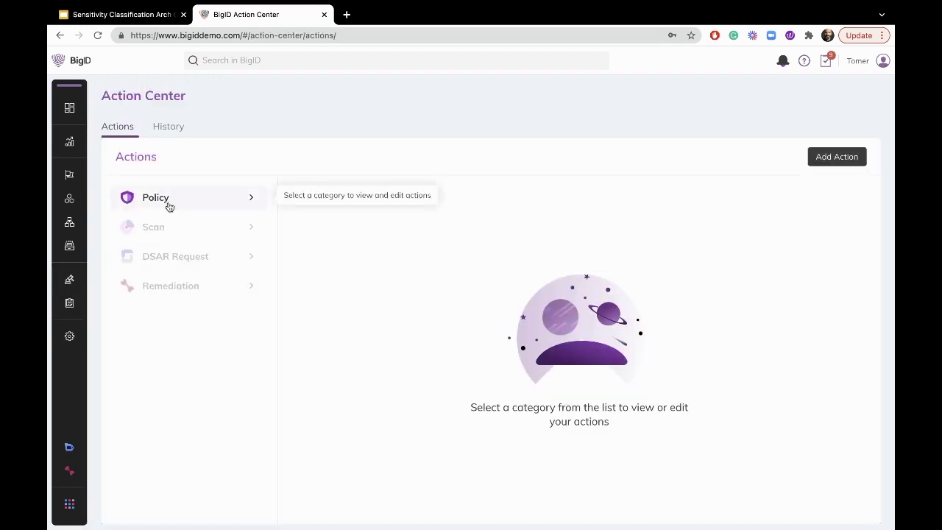
left_click(168, 205)
mouse_move(59, 302)
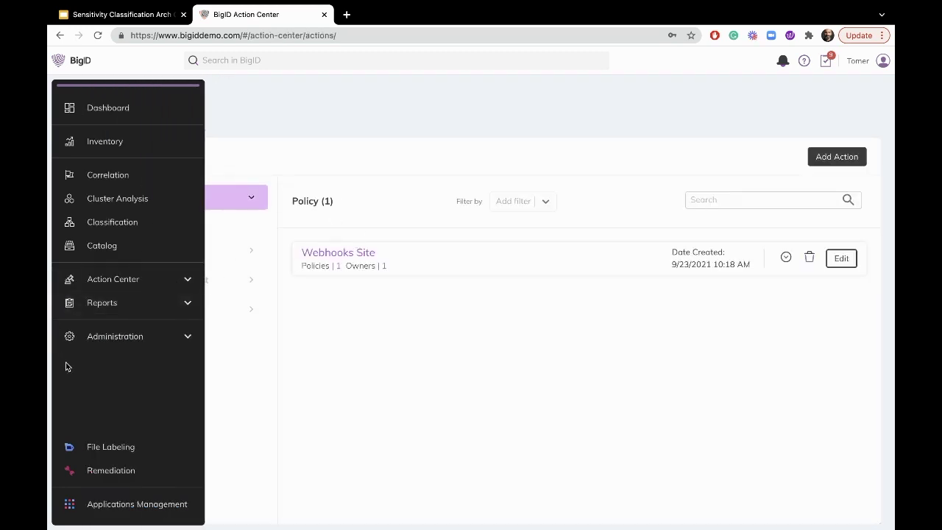
Step: Open Remediation, scroll the 25 policies in Remediation Settings, then close the settings panel
left_click(120, 477)
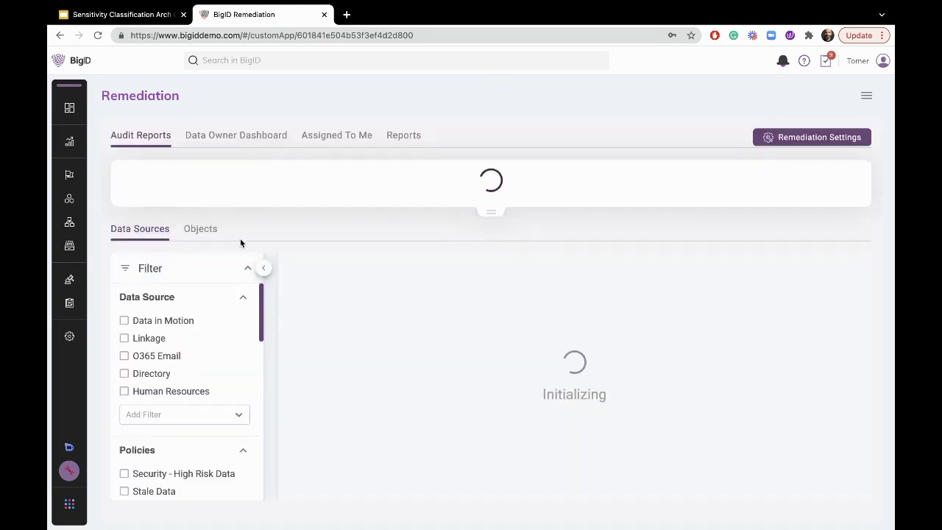
left_click(784, 140)
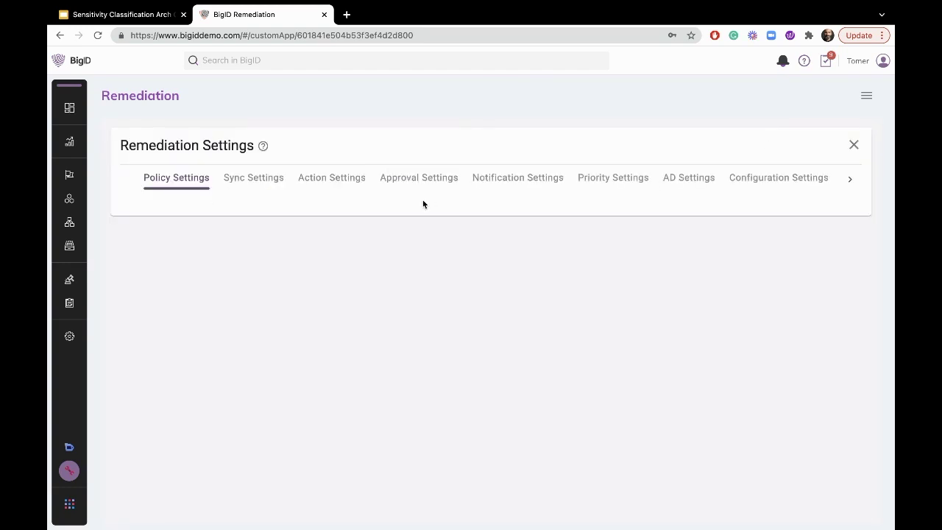
scroll(219, 427, "down", 3)
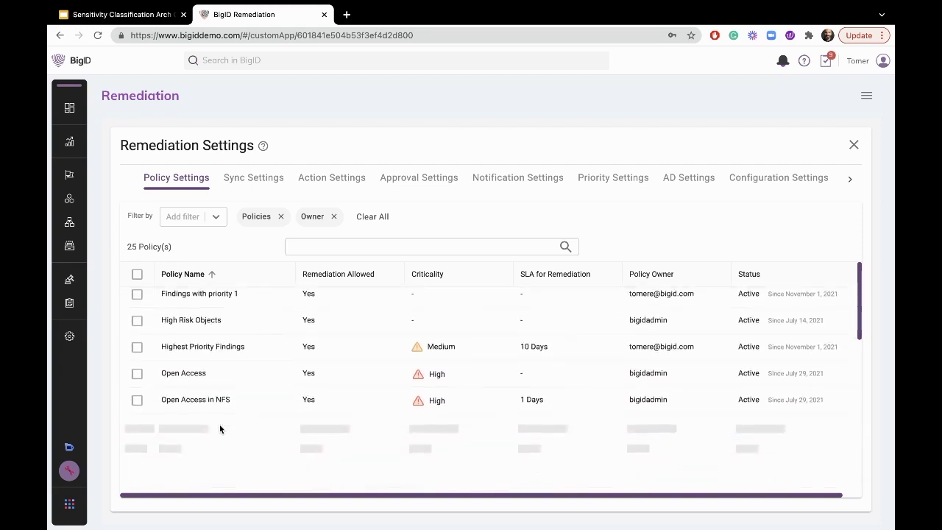
scroll(214, 383, "up", 1)
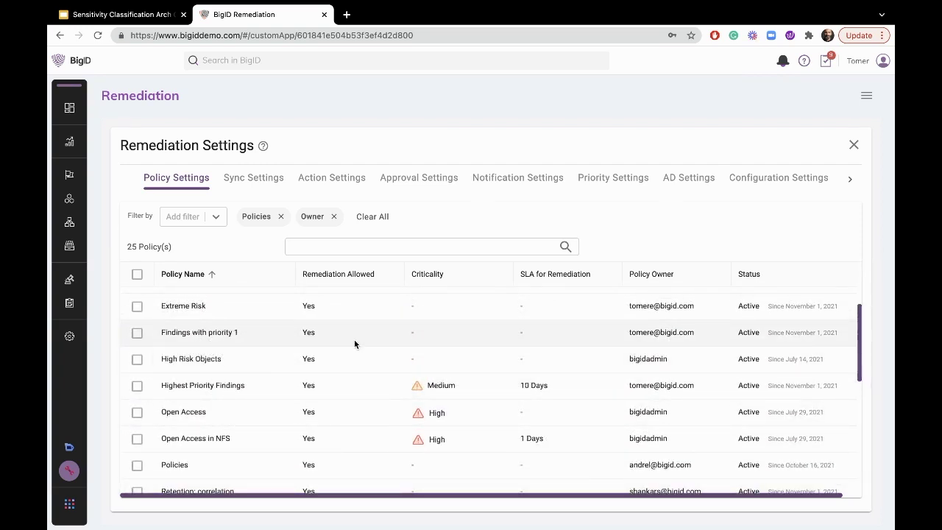
left_click(854, 145)
Step: Open the Saved Queries 'sensitivity = high' query, mapping catalog tag High to the Highly Sensitive label
mouse_move(72, 451)
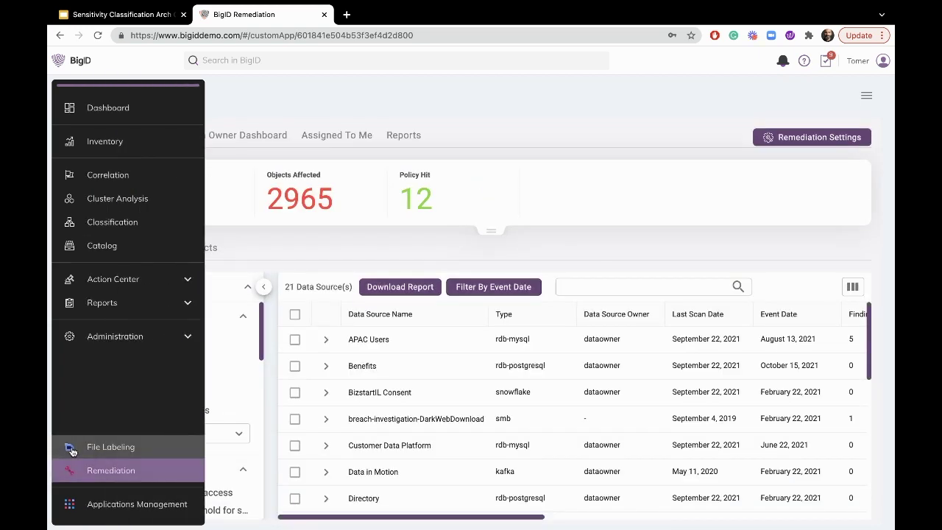
left_click(111, 335)
scroll(117, 368, "down", 3)
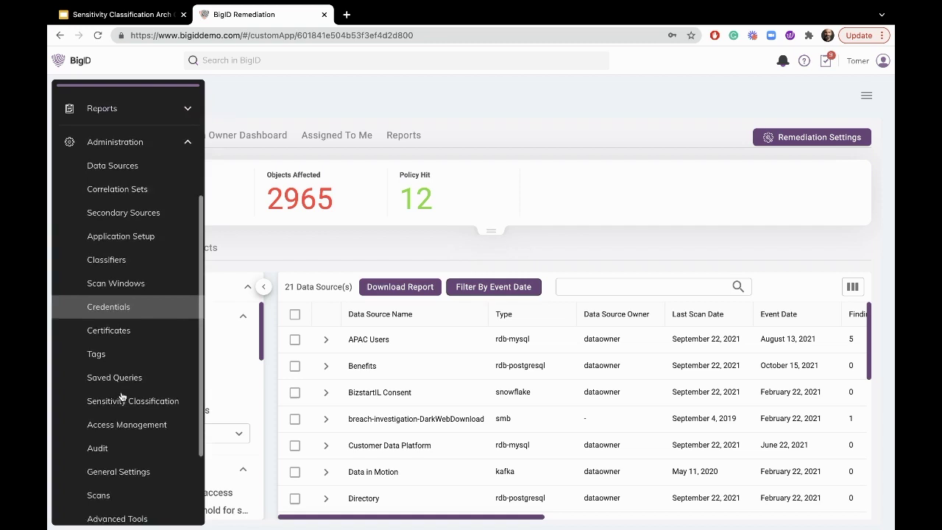
scroll(122, 398, "down", 2)
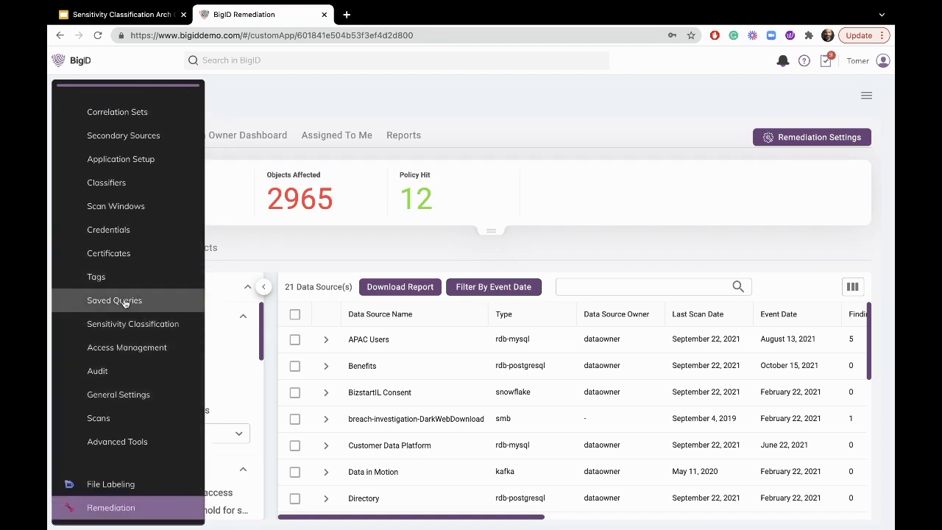
left_click(124, 301)
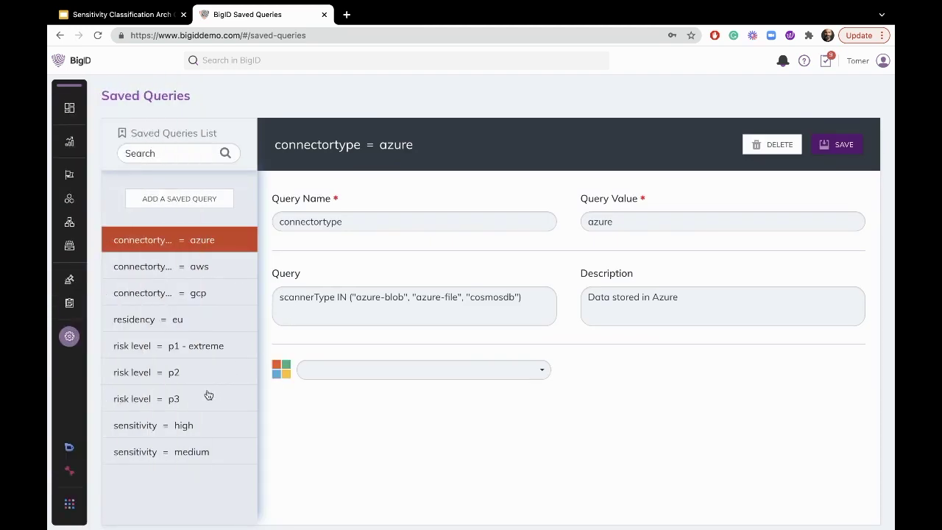
left_click(176, 429)
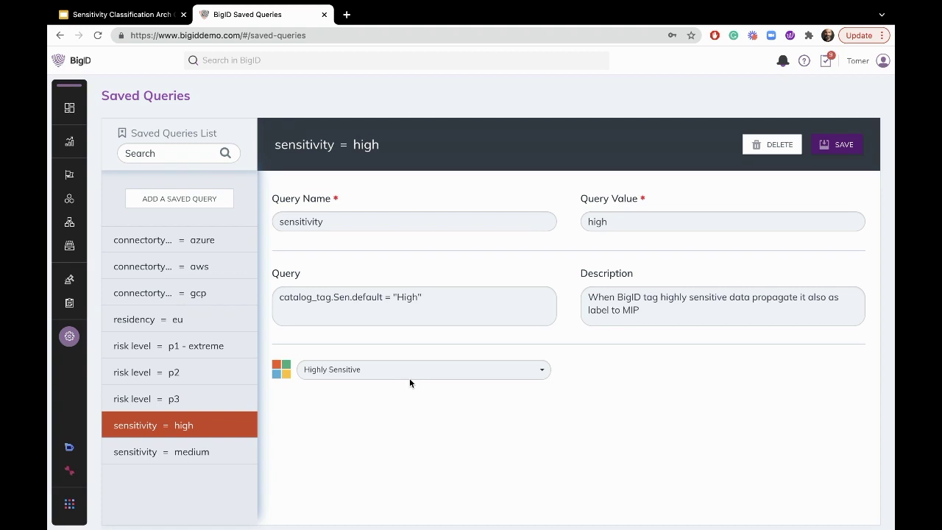
mouse_move(73, 140)
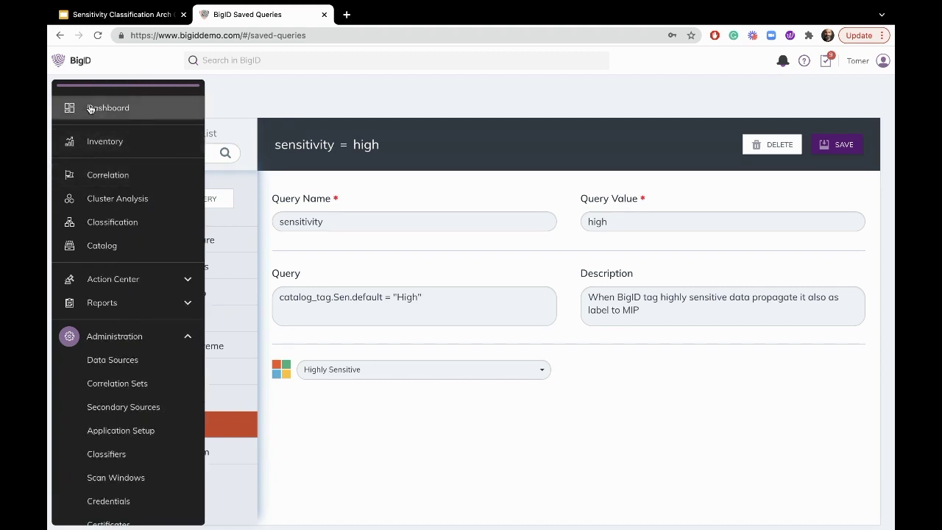